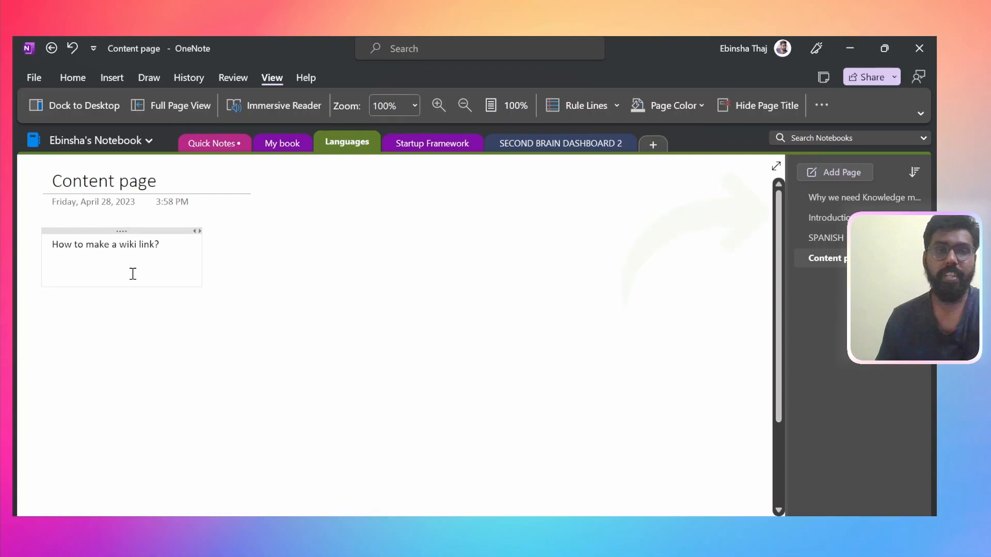
- Create a numbered list under the wiki link question with wiki links to SPANISH and [[german]]
{"action": "type", "text": "1. SPANISH"}
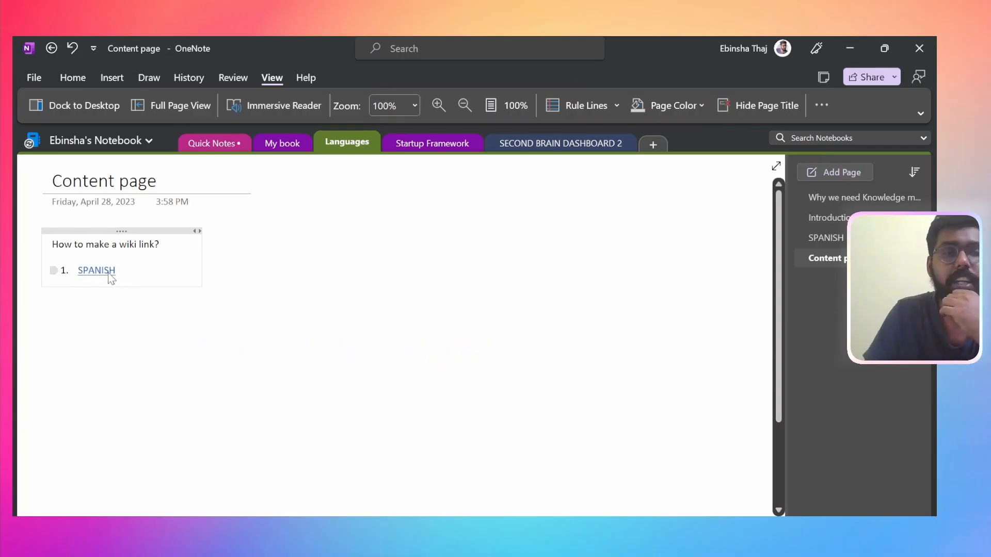
{"action": "left_click", "coordinate": [103, 271]}
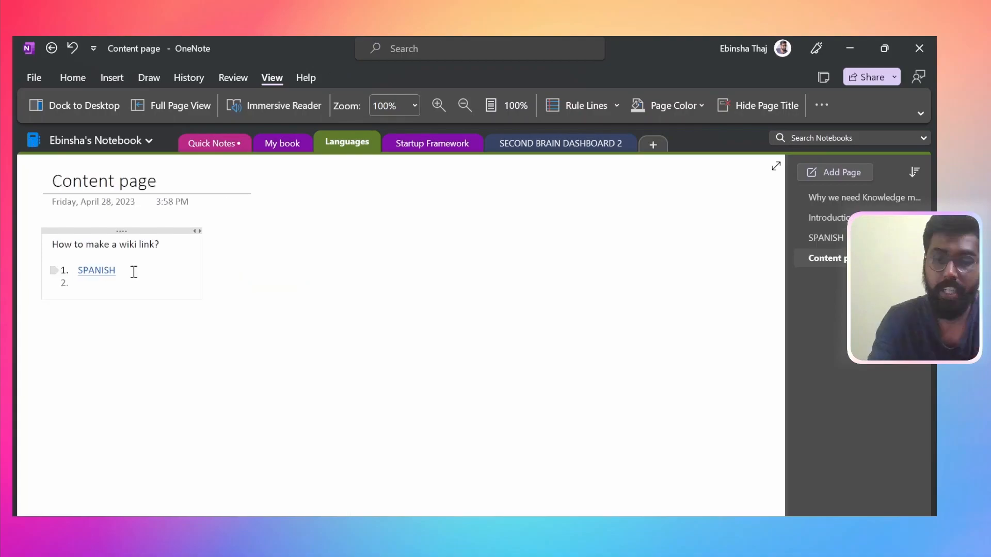
{"action": "type", "text": "[["}
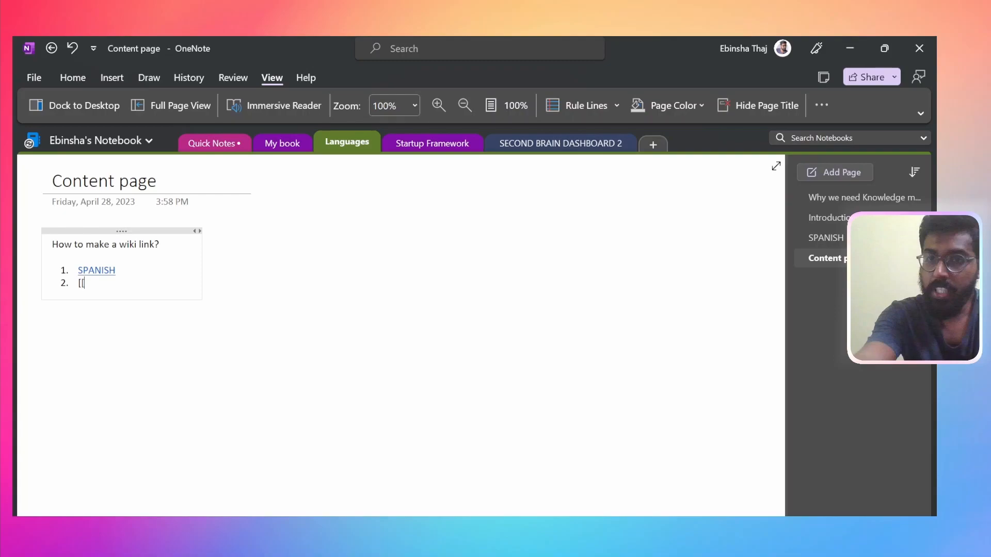
{"action": "type", "text": "german]]"}
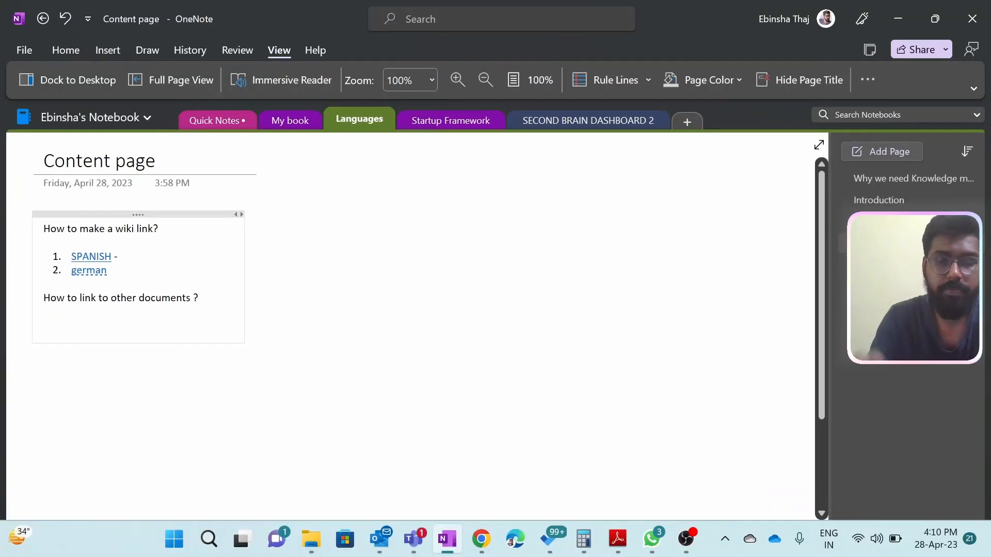
- Add the text "File / Folder" after the SPANISH link in the first list item
{"action": "type", "text": "file"}
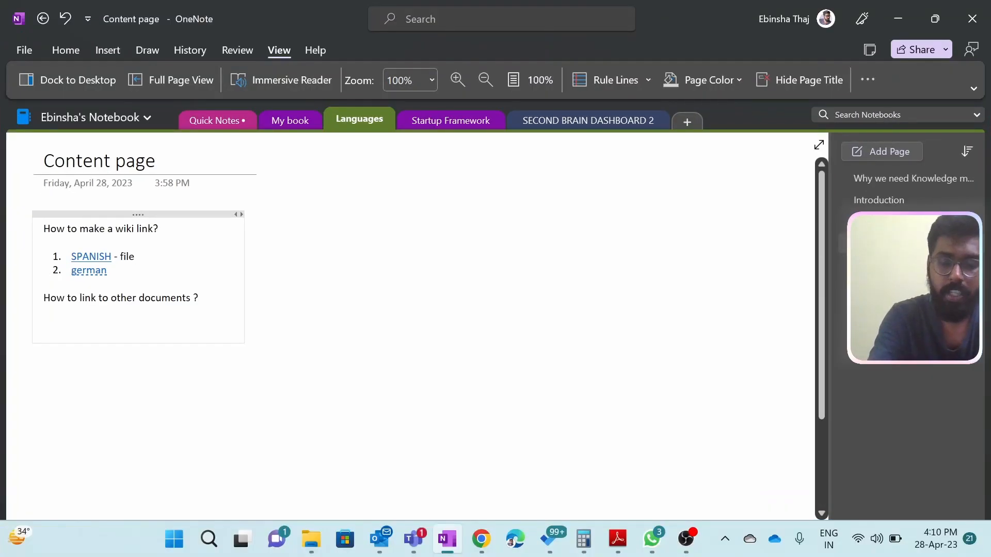
{"action": "key", "text": "BackSpace"}
{"action": "key", "text": "BackSpace"}
{"action": "type", "text": "File / Folder"}
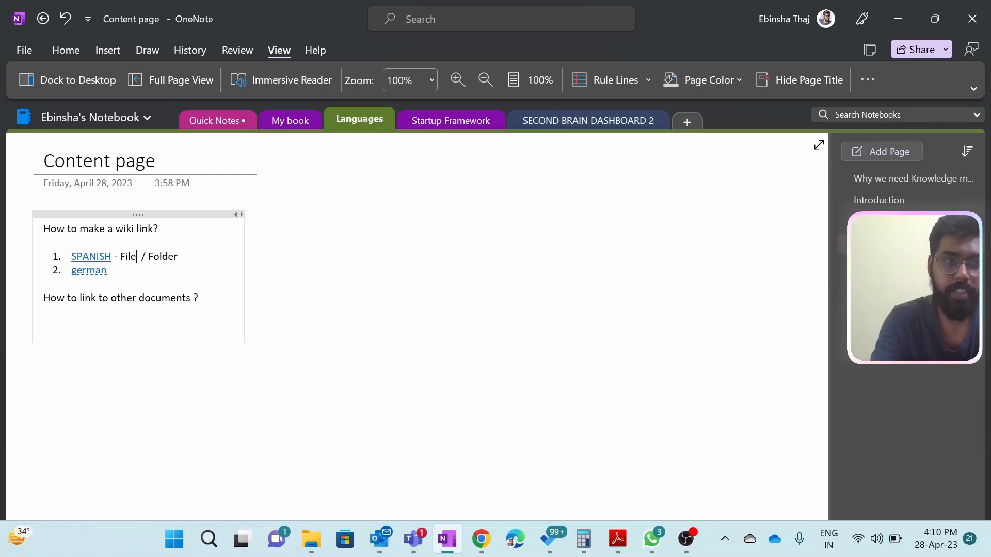
- Link the word File to IMG_20230423_200942.jpg in the Downloads folder and open the link to test it
{"action": "key", "text": "ctrl+shift+Left"}
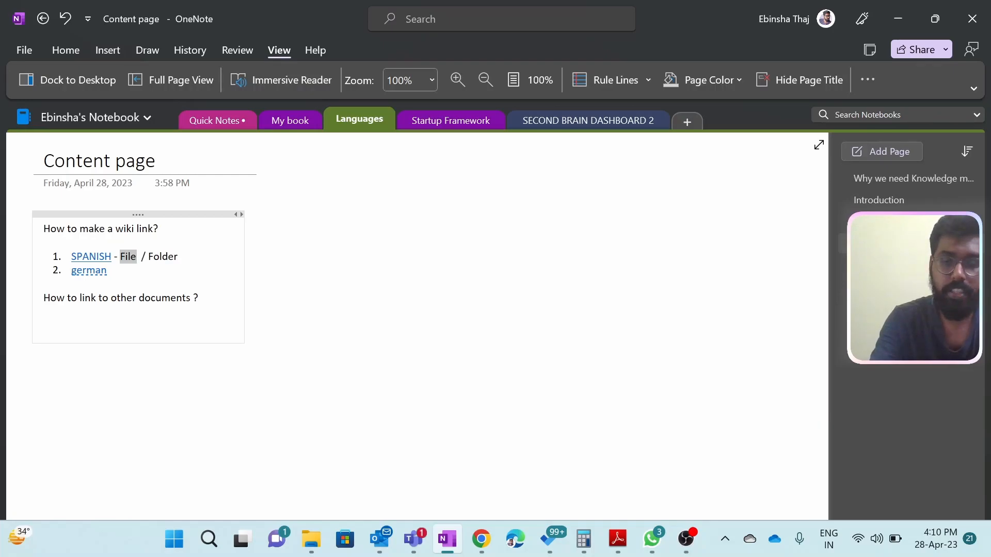
{"action": "key", "text": "ctrl+k"}
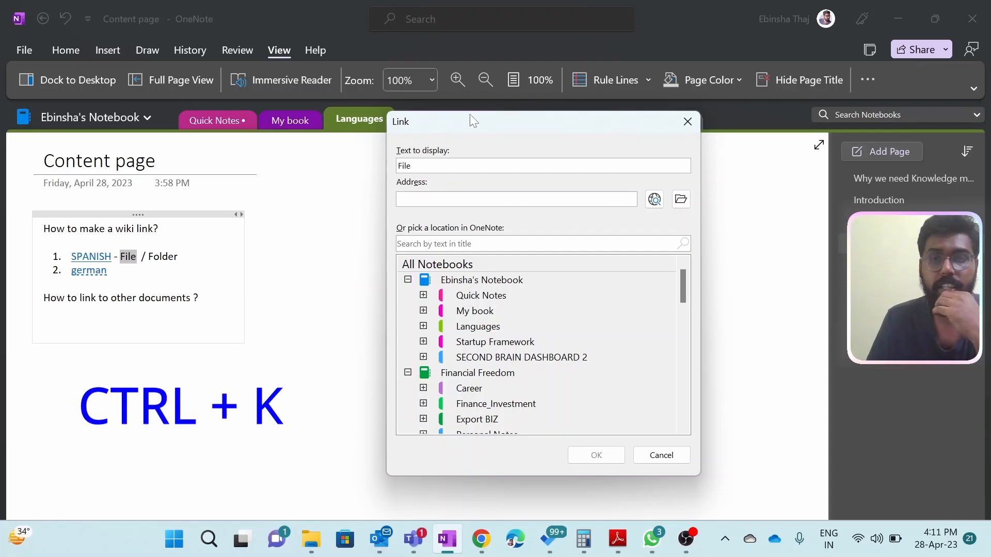
{"action": "left_click", "coordinate": [682, 201]}
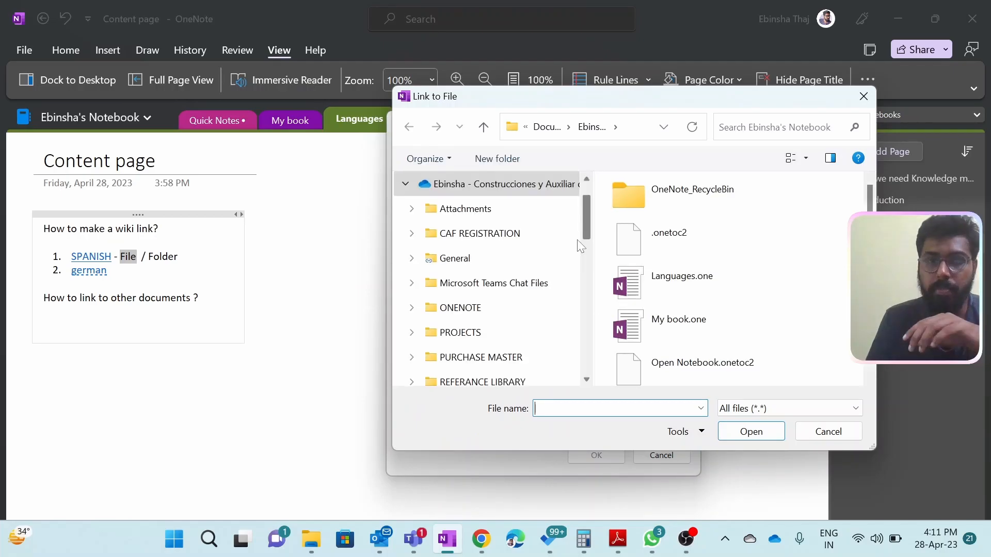
{"action": "left_click_drag", "start_coordinate": [588, 225], "coordinate": [583, 160]}
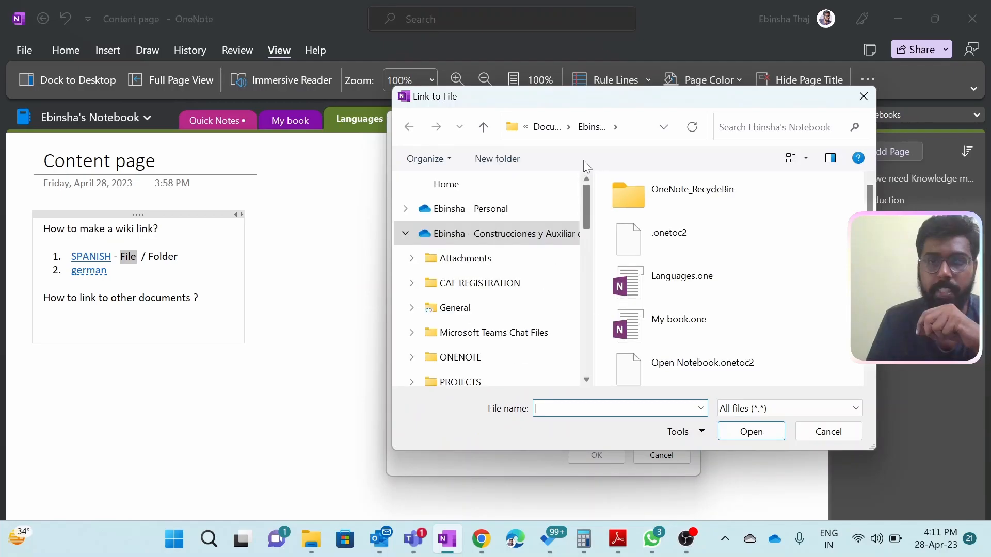
{"action": "left_click", "coordinate": [500, 182]}
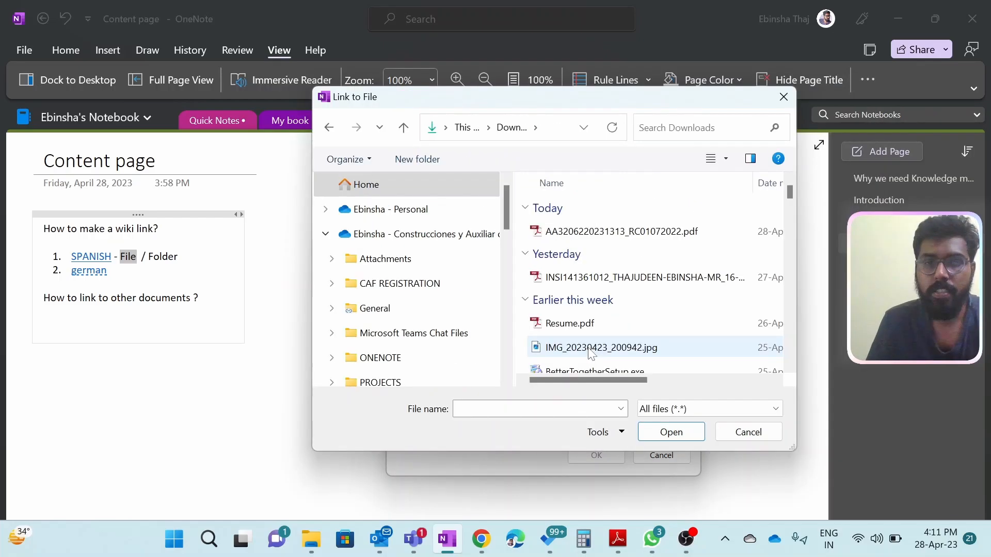
{"action": "left_click", "coordinate": [589, 349]}
{"action": "left_click", "coordinate": [671, 433]}
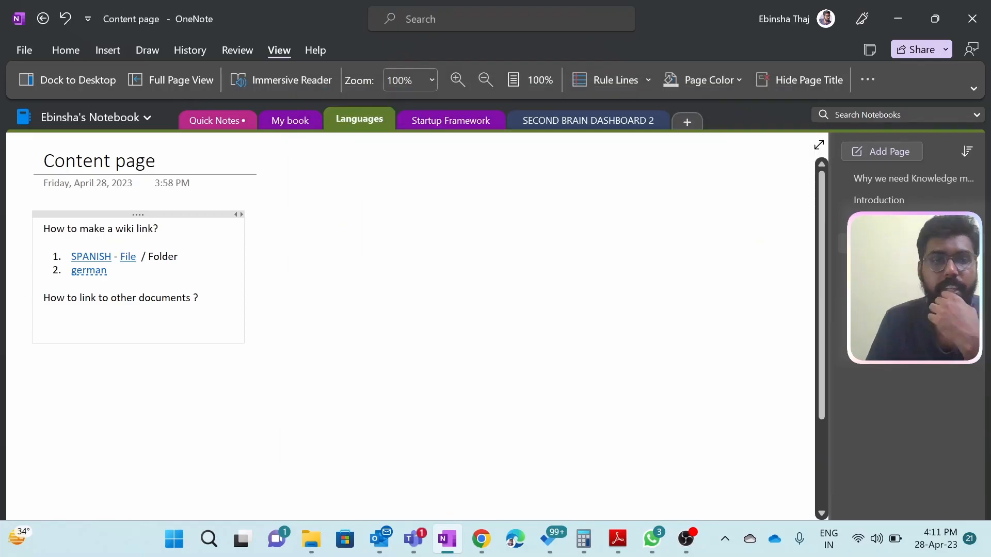
{"action": "left_click", "coordinate": [126, 261]}
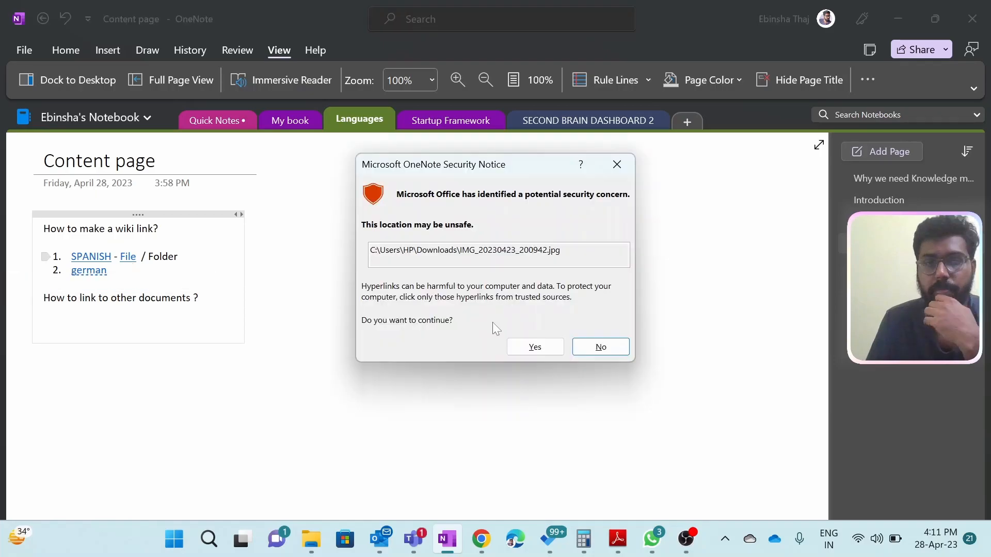
{"action": "left_click", "coordinate": [534, 349]}
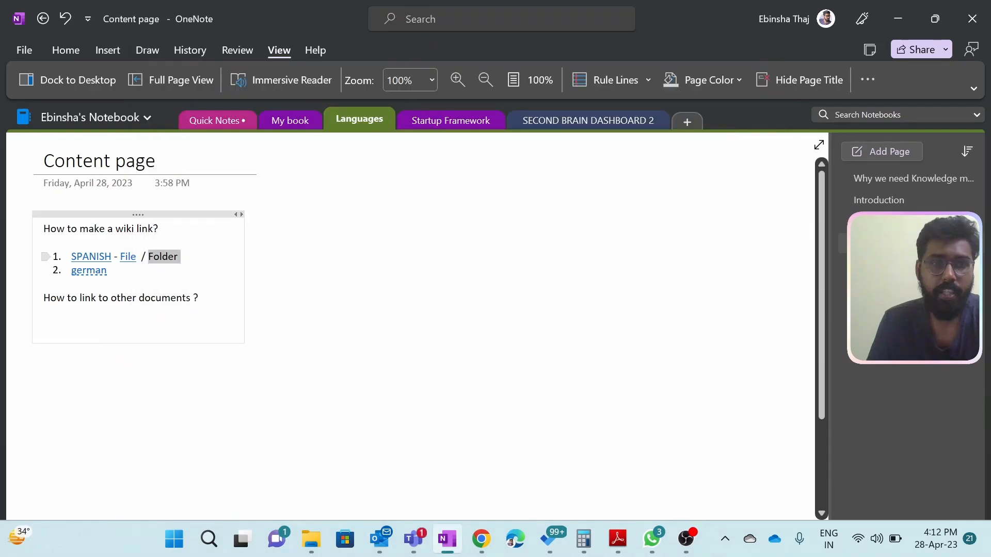
- Link the word Folder to the Downloads folder using that folder's address copied as text
{"action": "key", "text": "ctrl+k"}
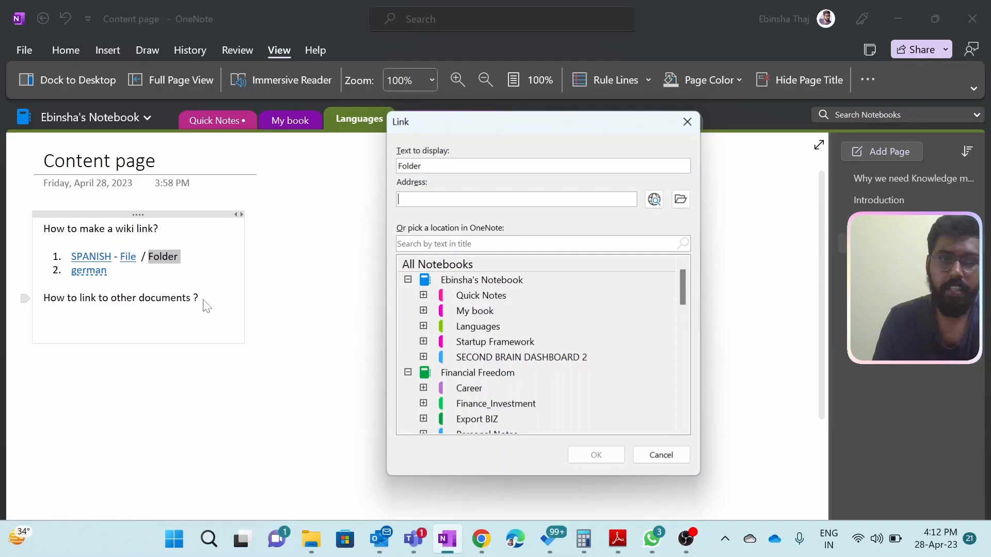
{"action": "left_click", "coordinate": [681, 200]}
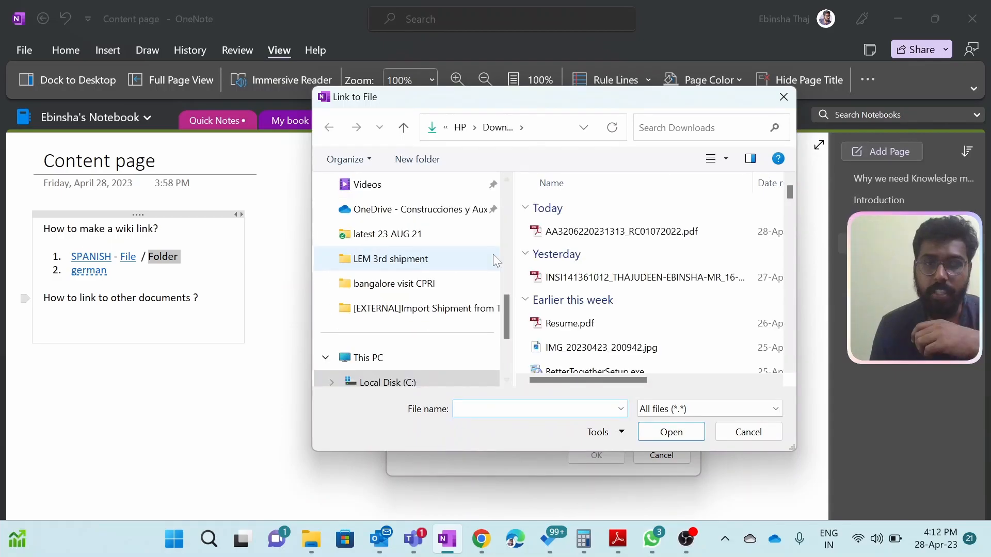
{"action": "right_click", "coordinate": [506, 129]}
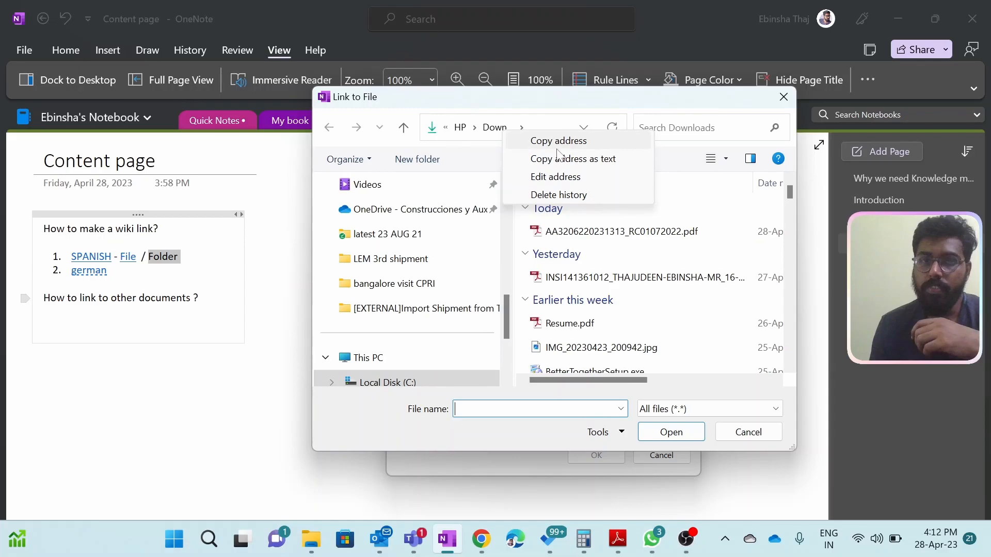
{"action": "left_click", "coordinate": [558, 158]}
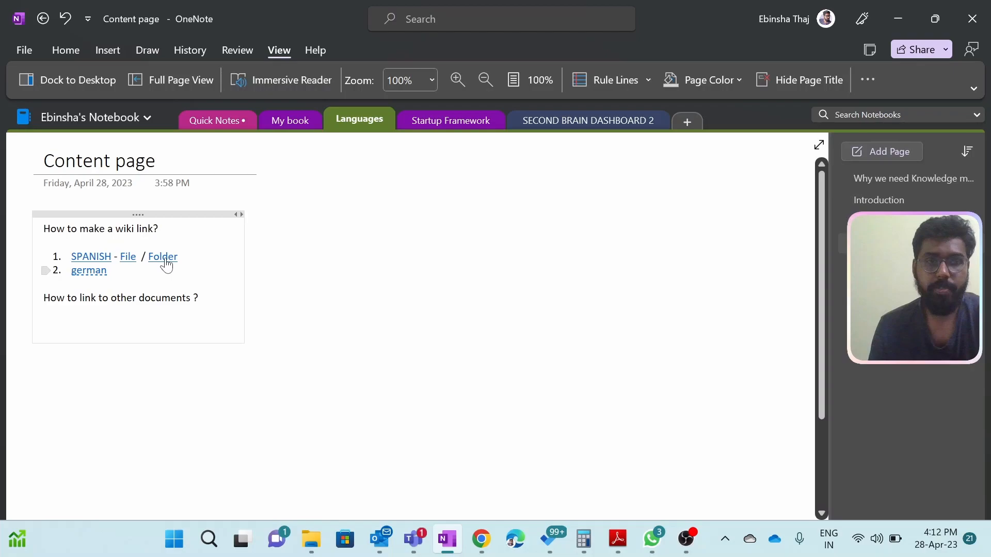
- Test the Folder link and the SPANISH link, returning to the Content page
{"action": "left_click", "coordinate": [164, 258]}
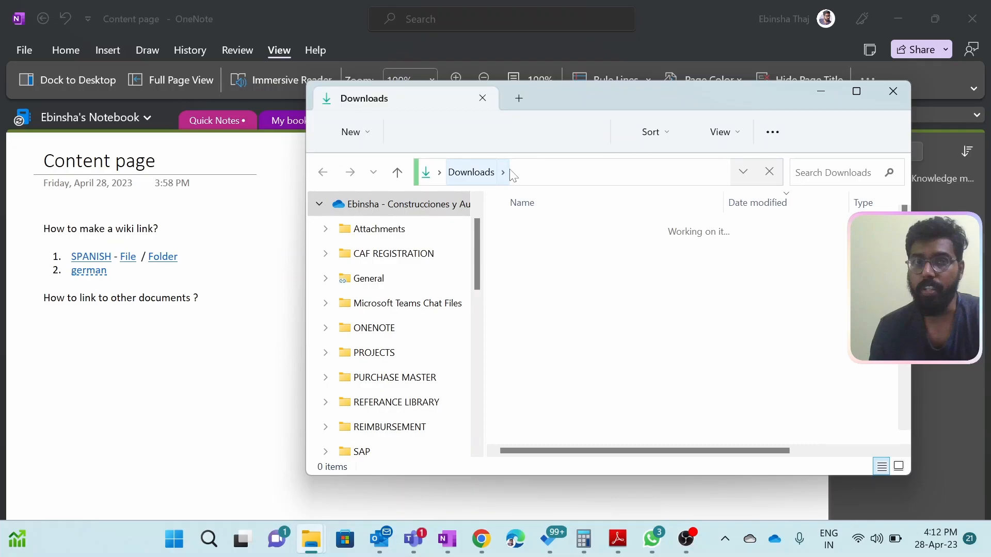
{"action": "left_click", "coordinate": [244, 317]}
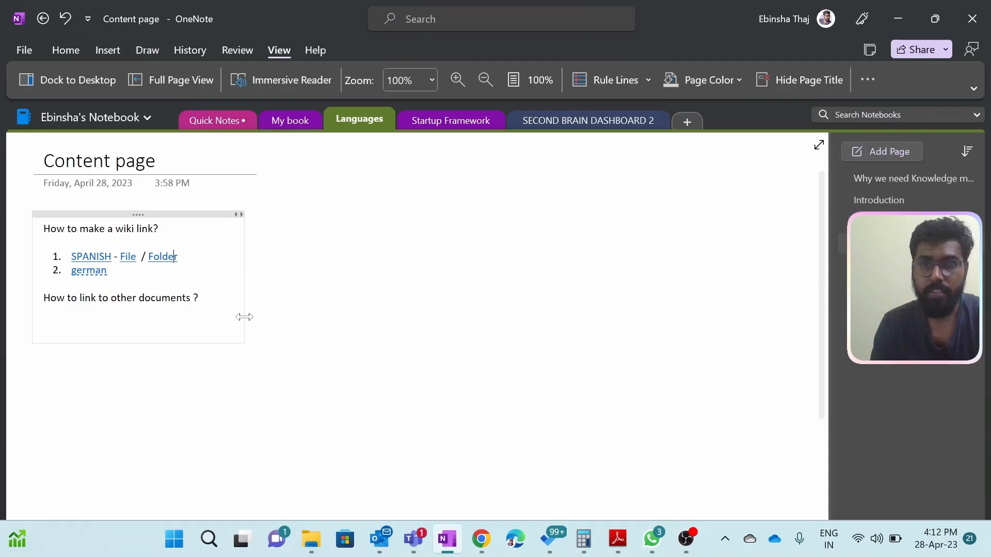
{"action": "left_click", "coordinate": [91, 257]}
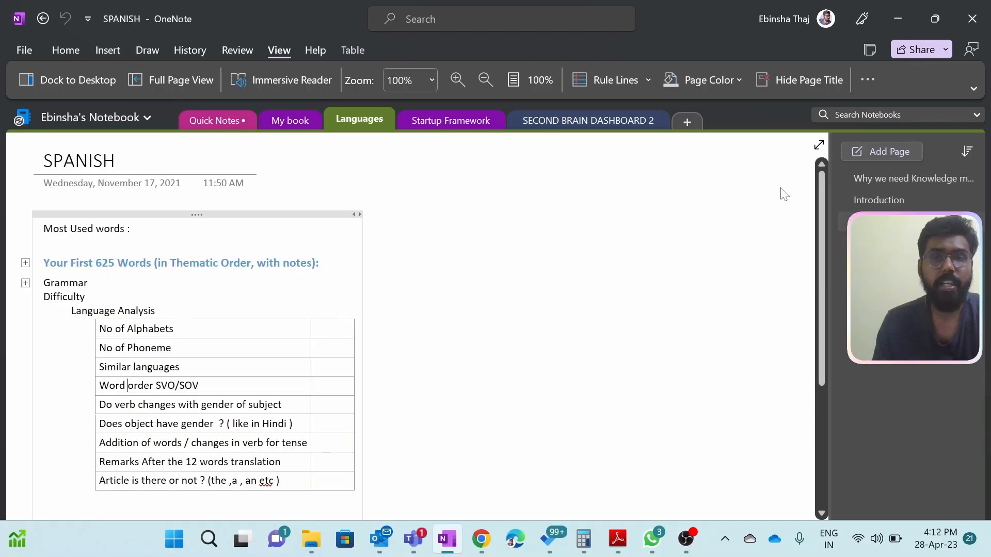
{"action": "left_click", "coordinate": [877, 243]}
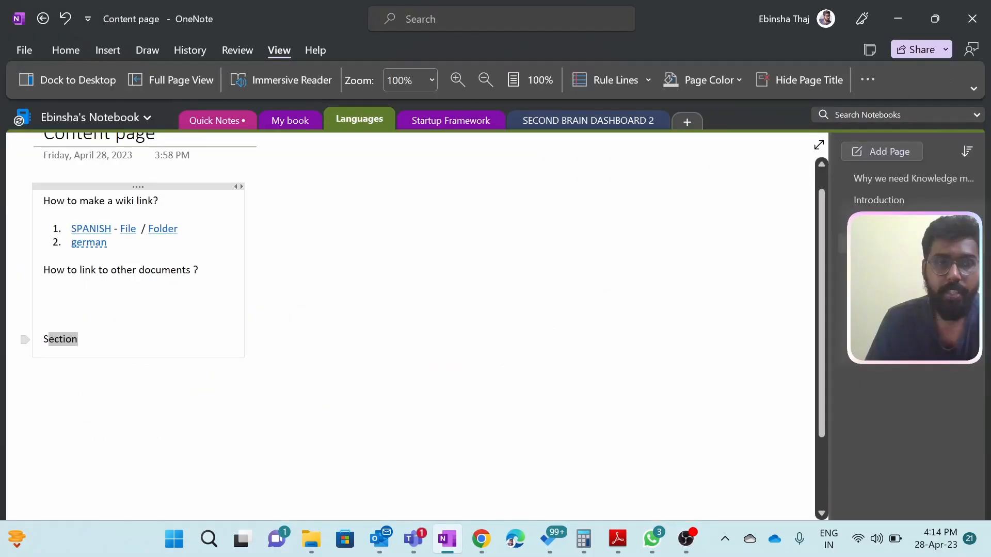
- Replace the word Section with a "Refer section" link to the Startup Framework section
{"action": "type", "text": "Startup Framework"}
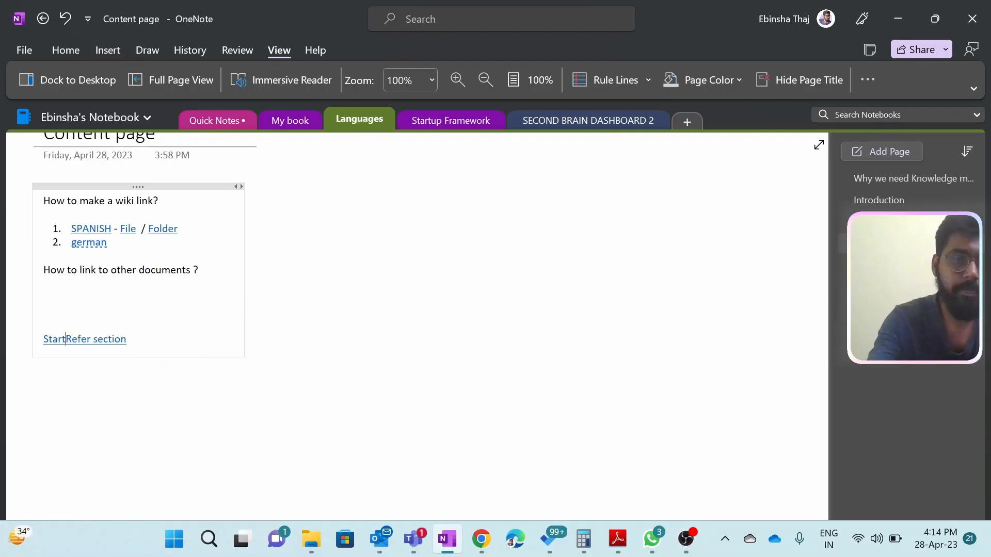
{"action": "left_click", "coordinate": [440, 118]}
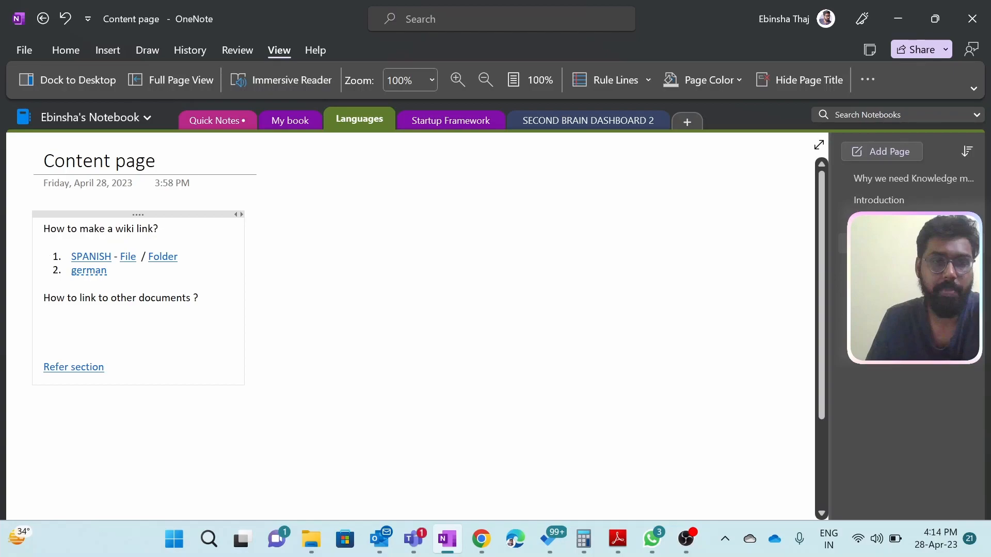
- Open the SPANISH page from its link and expand the "Your First 625 Words" heading
{"action": "left_click", "coordinate": [92, 257]}
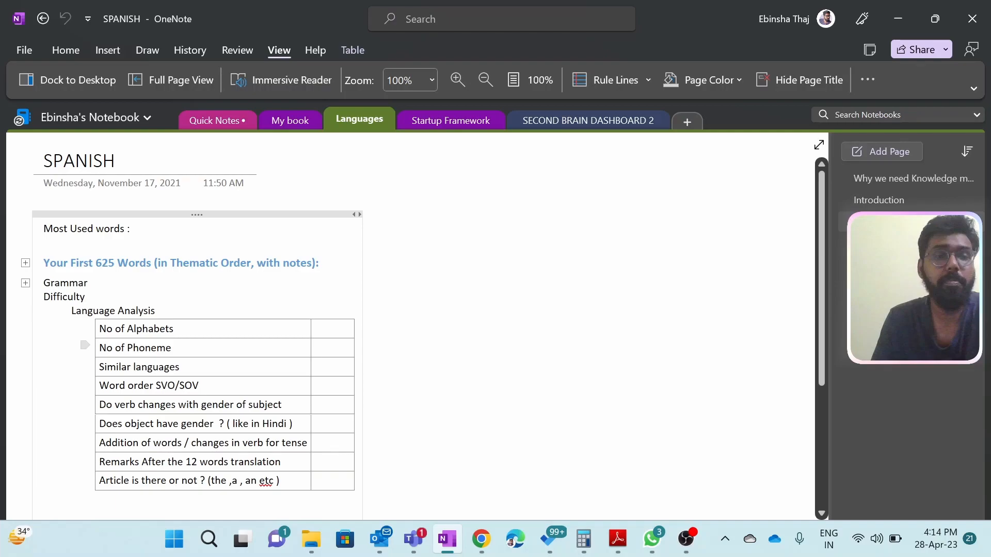
{"action": "double_click", "coordinate": [25, 263]}
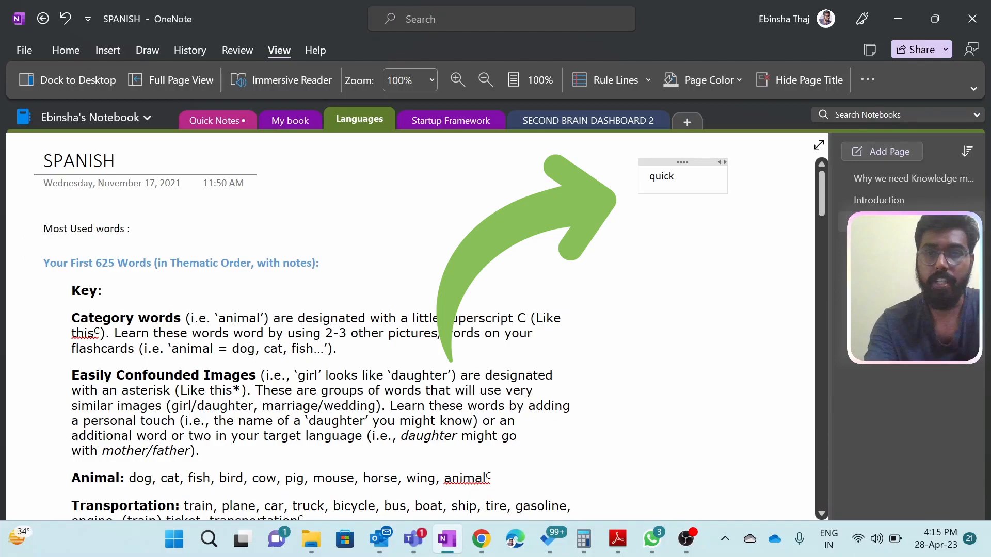
- Copy the link to the Location paragraph and paste it for the Quick note near the SPANISH page title
{"action": "scroll", "coordinate": [309, 310], "scroll_direction": "down", "scroll_amount": 3}
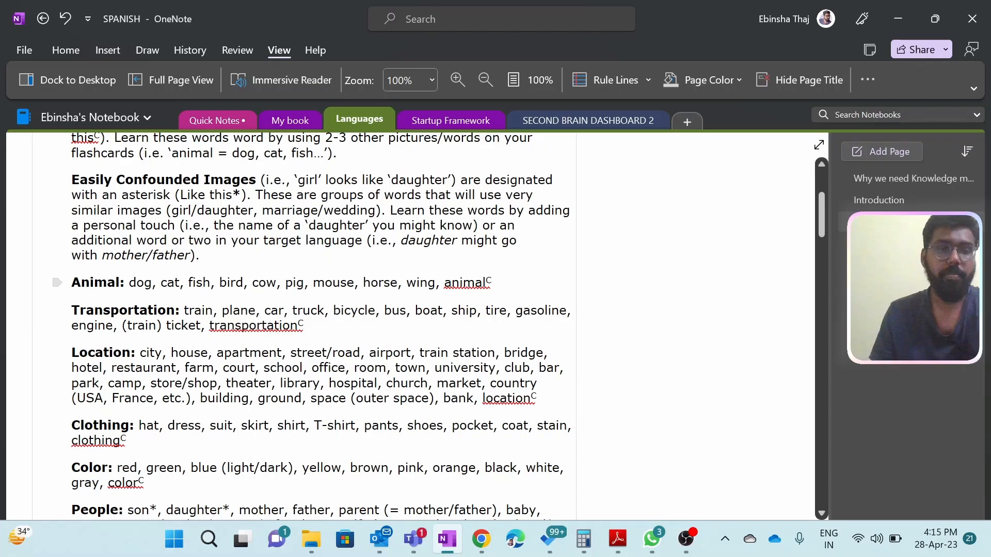
{"action": "scroll", "coordinate": [72, 402], "scroll_direction": "up", "scroll_amount": 1}
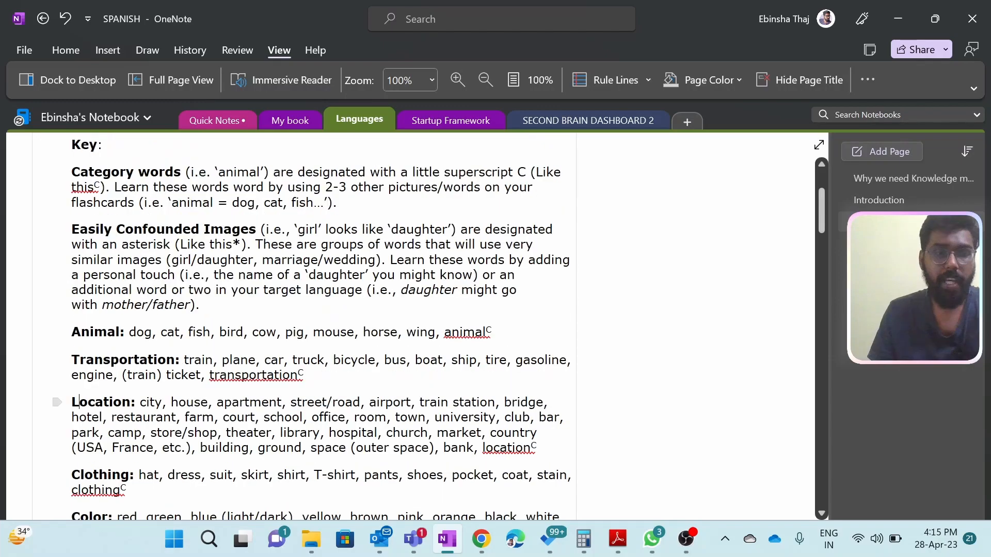
{"action": "right_click", "coordinate": [80, 403]}
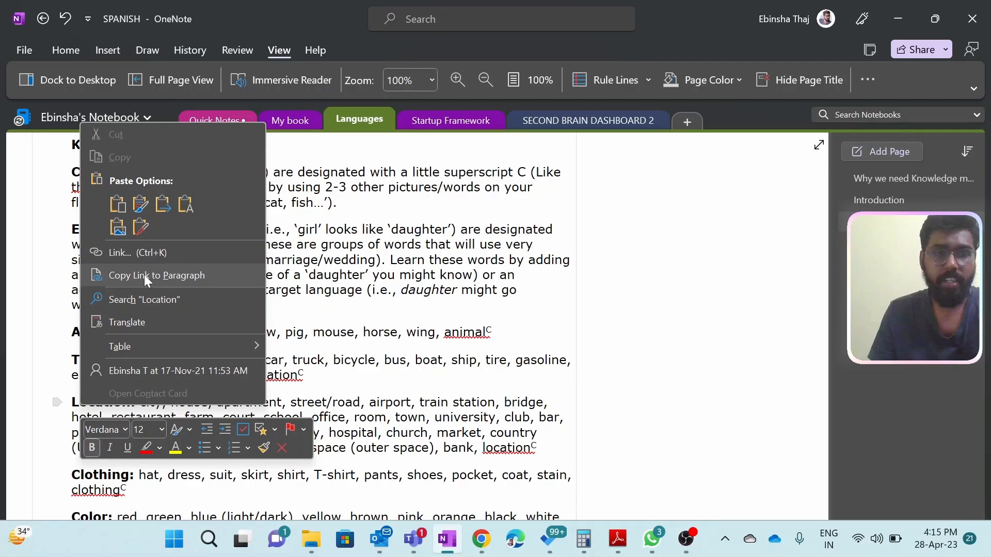
{"action": "left_click", "coordinate": [144, 275]}
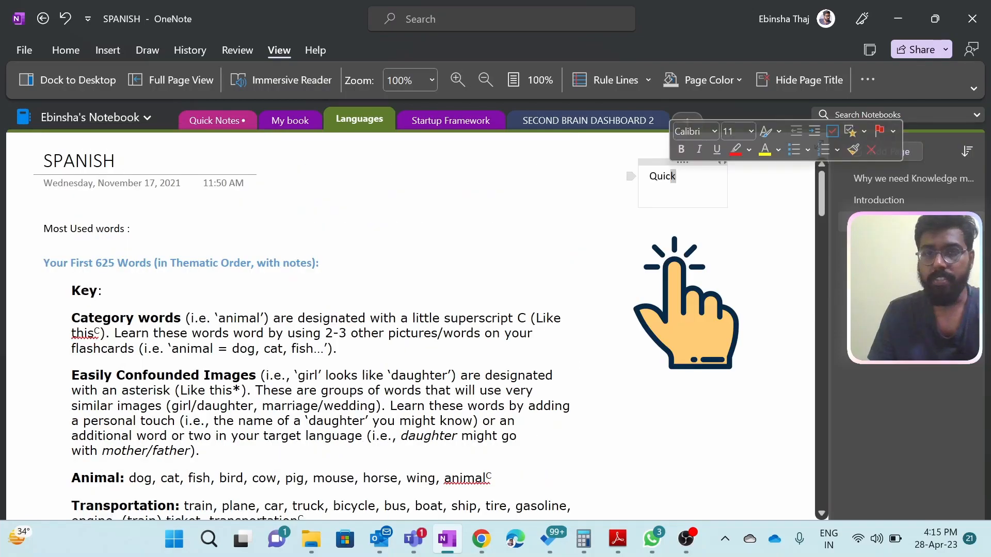
{"action": "key", "text": "ctrl+v"}
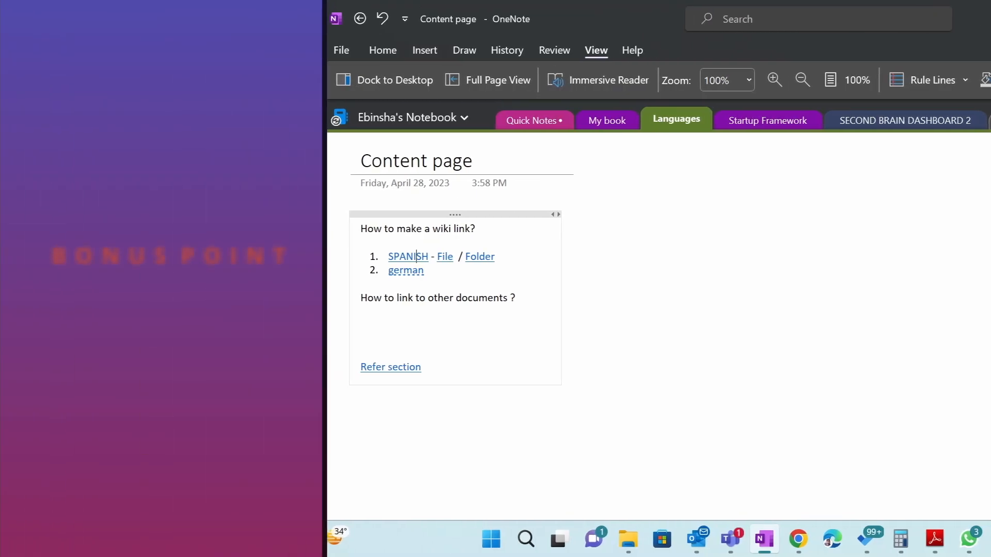
- Open the SECOND BRAIN DASHBOARD 2 section and examine the linked lists and tables on its DASHBOARD page
{"action": "left_click", "coordinate": [905, 122]}
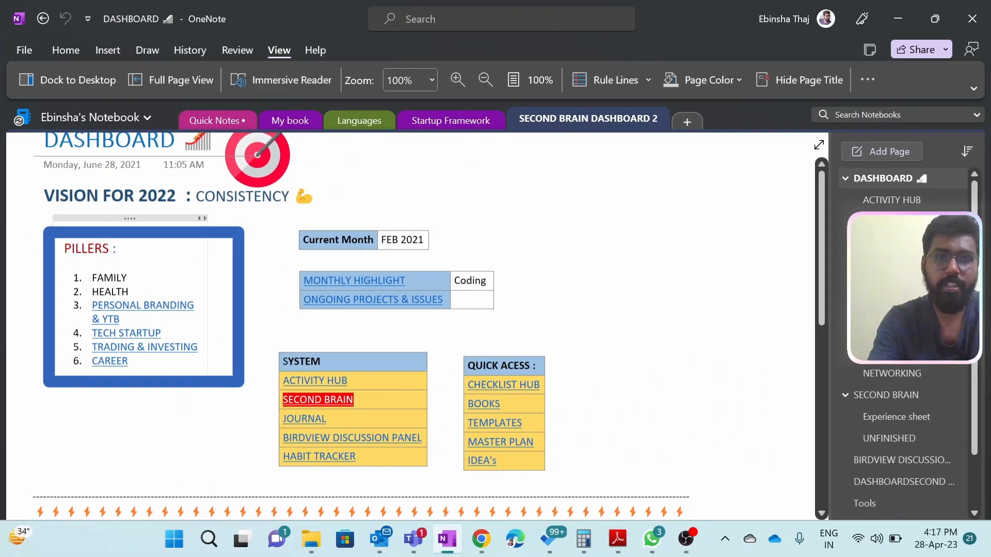
{"action": "scroll", "coordinate": [117, 409], "scroll_direction": "up", "scroll_amount": 1}
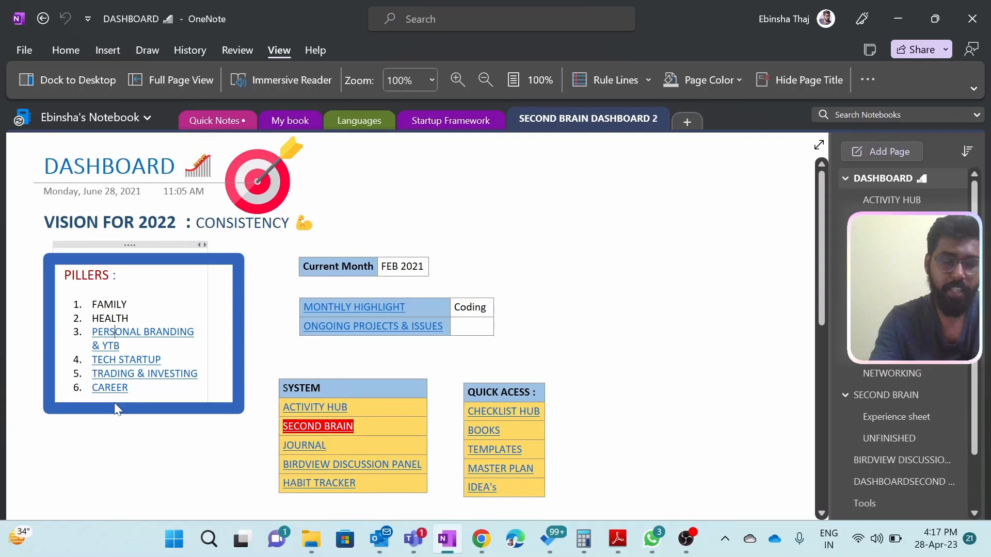
{"action": "scroll", "coordinate": [114, 402], "scroll_direction": "down", "scroll_amount": 3}
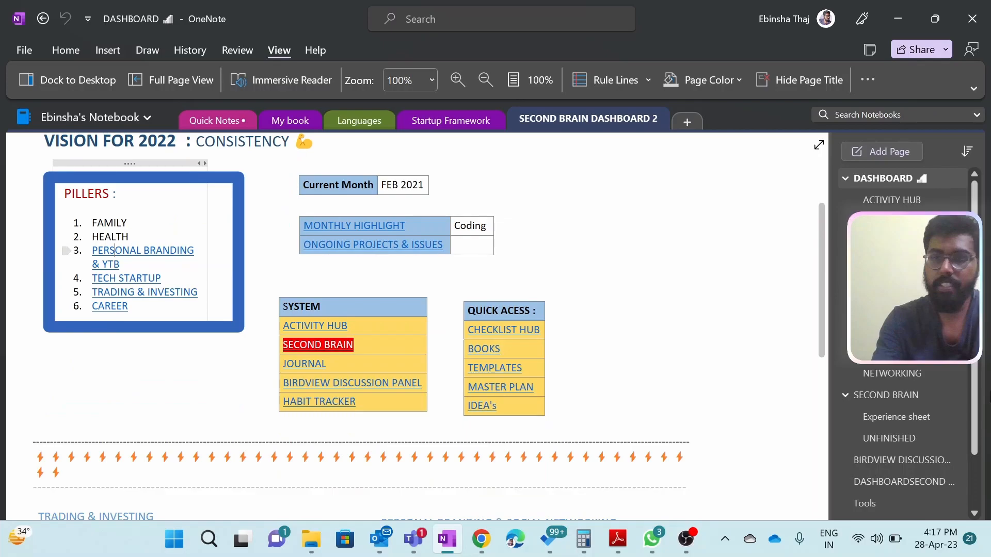